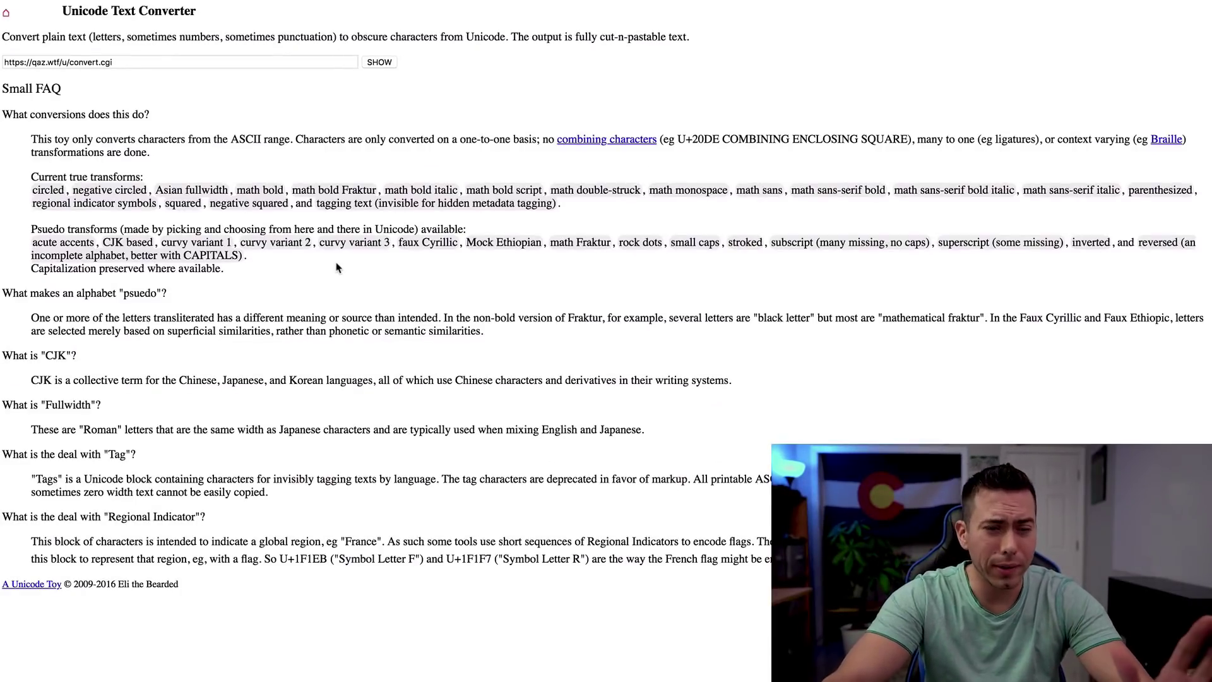
Step: Leave the Unicode Text Converter and return to the 'Funnel Example - Copy' draft ad in Ads Manager
left_click(61, 63)
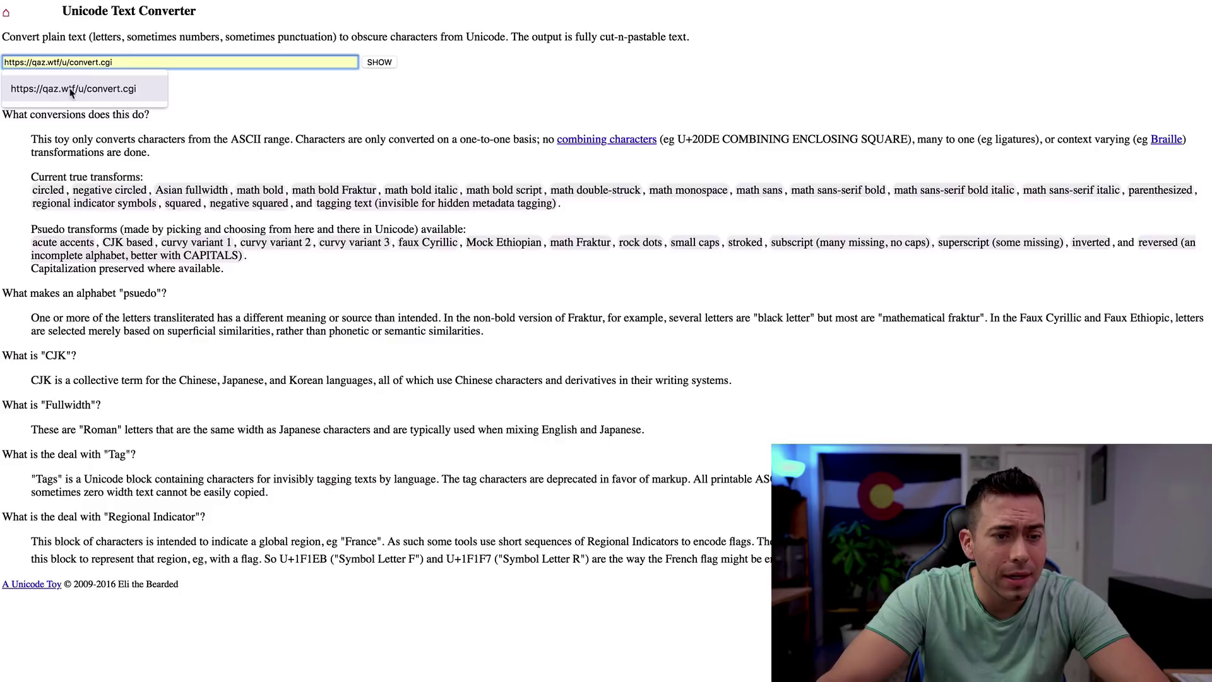
left_click(225, 111)
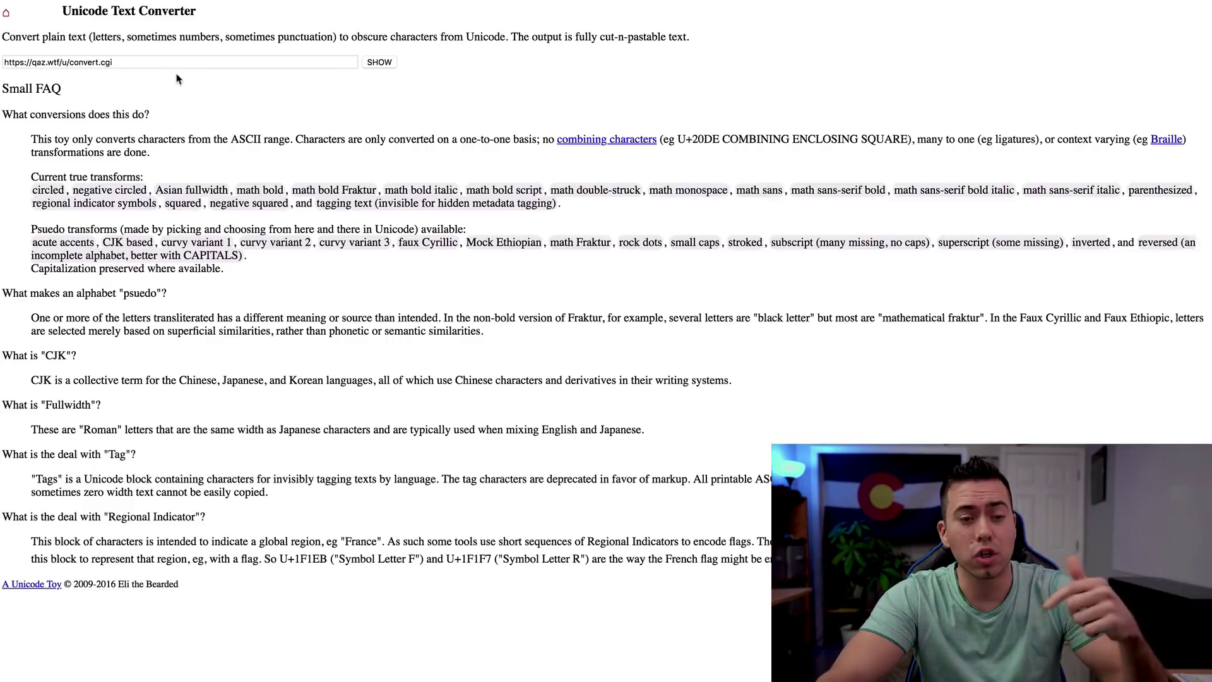
left_click(144, 63)
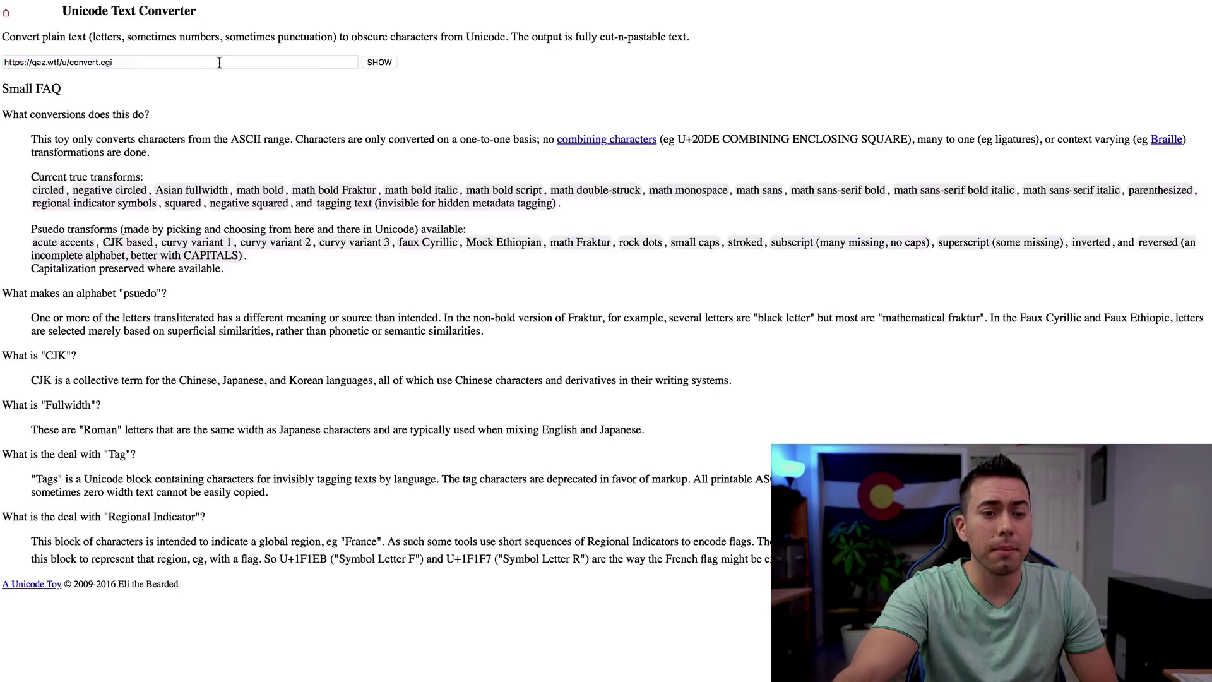
left_click(323, 113)
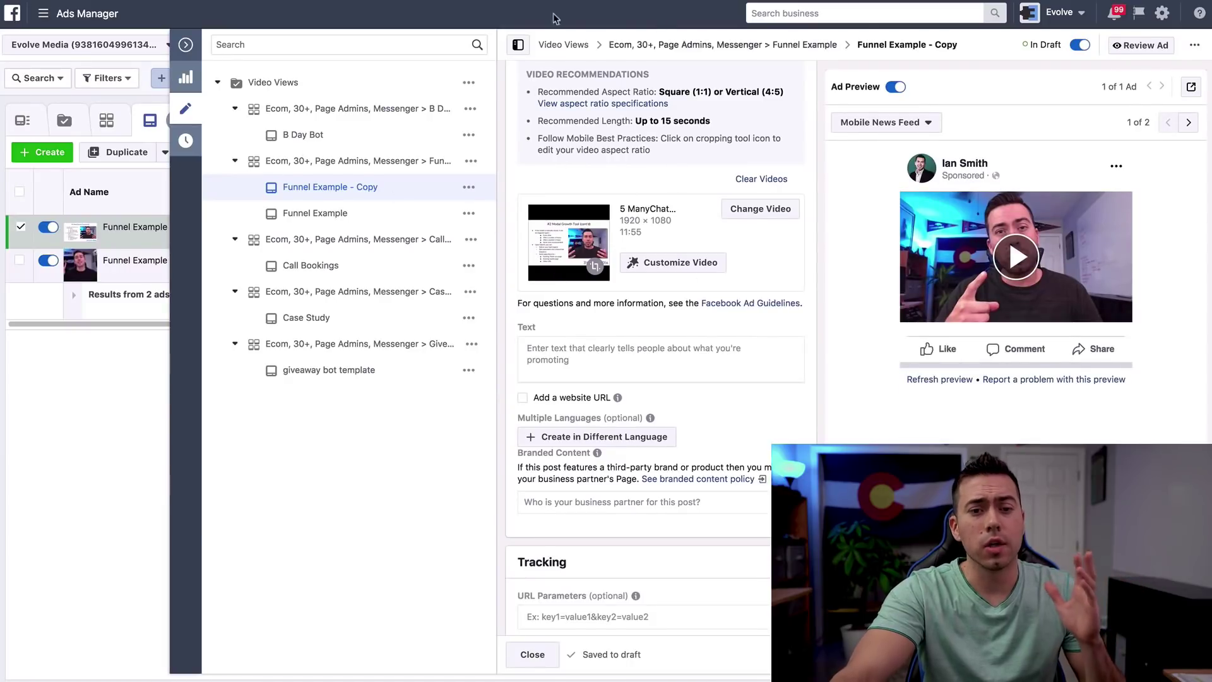
Step: Enter 'How To Run A Facebook Ad!' as the ad's primary text and select it for copying
left_click(614, 359)
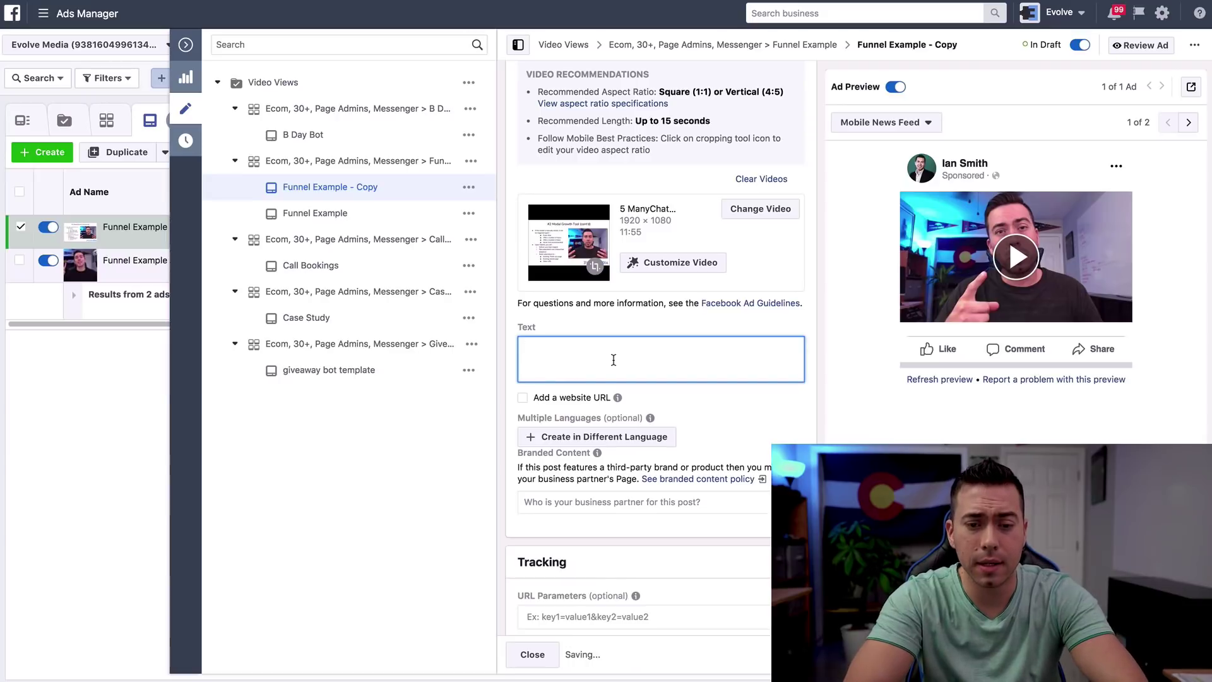
type("How To")
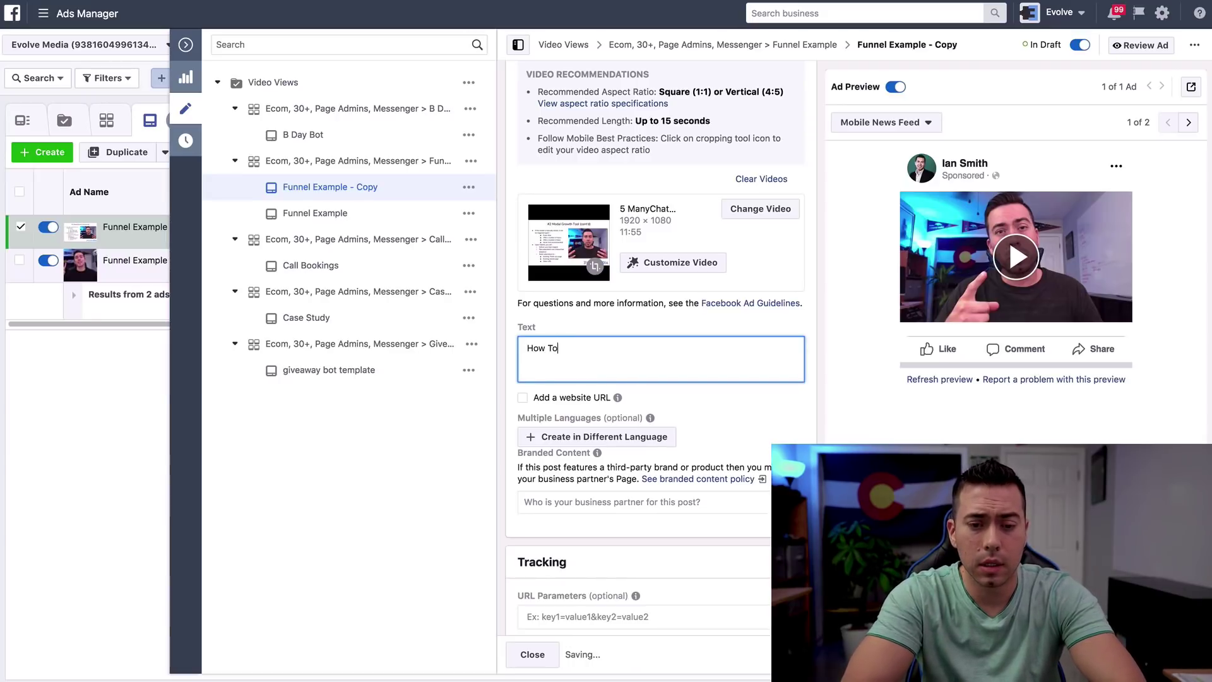
type(" Run")
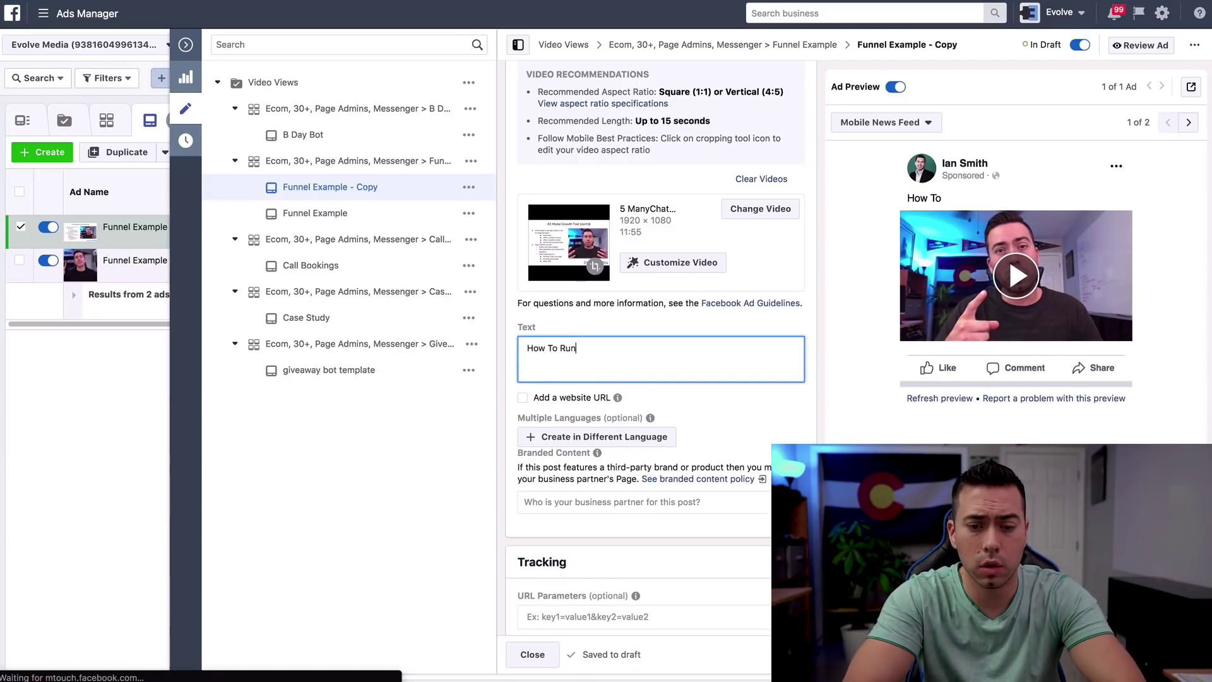
type(" A Facebook")
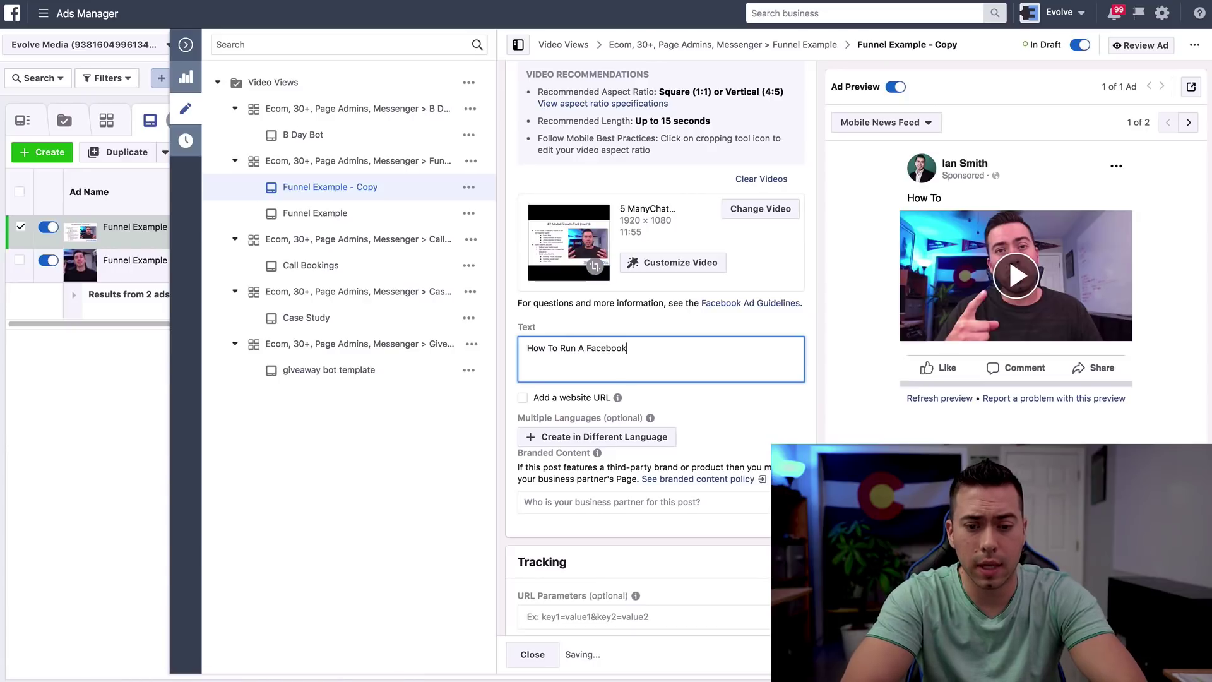
type(" Ad!")
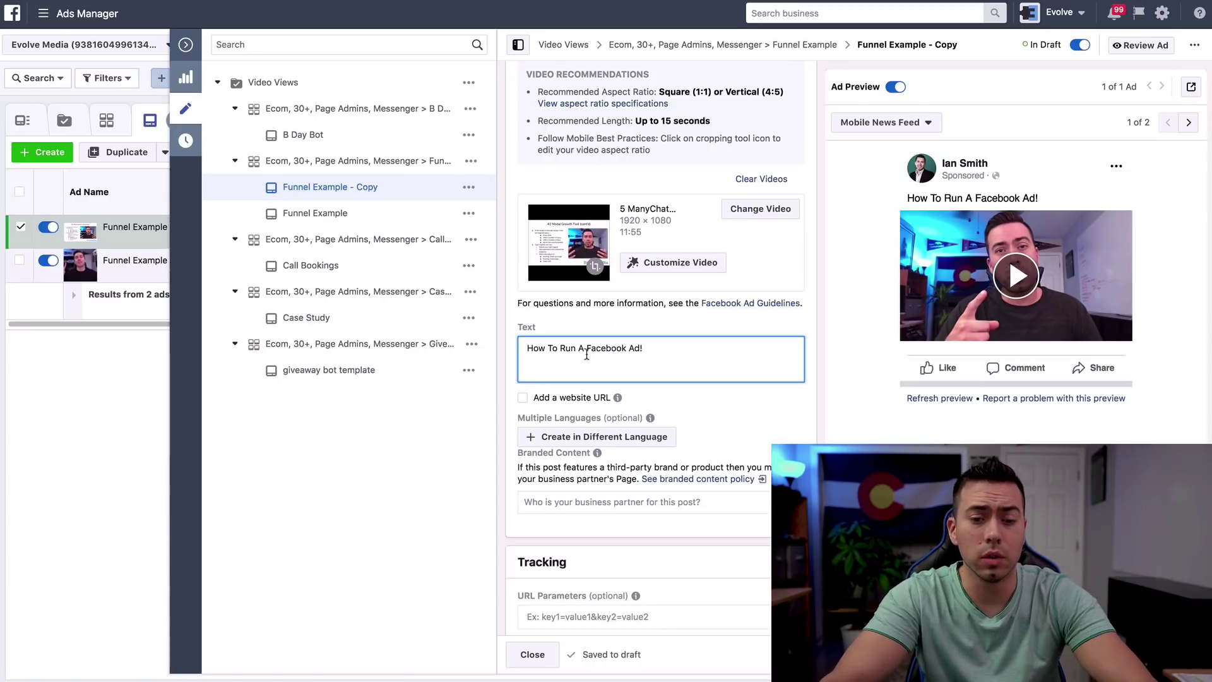
triple_click(587, 348)
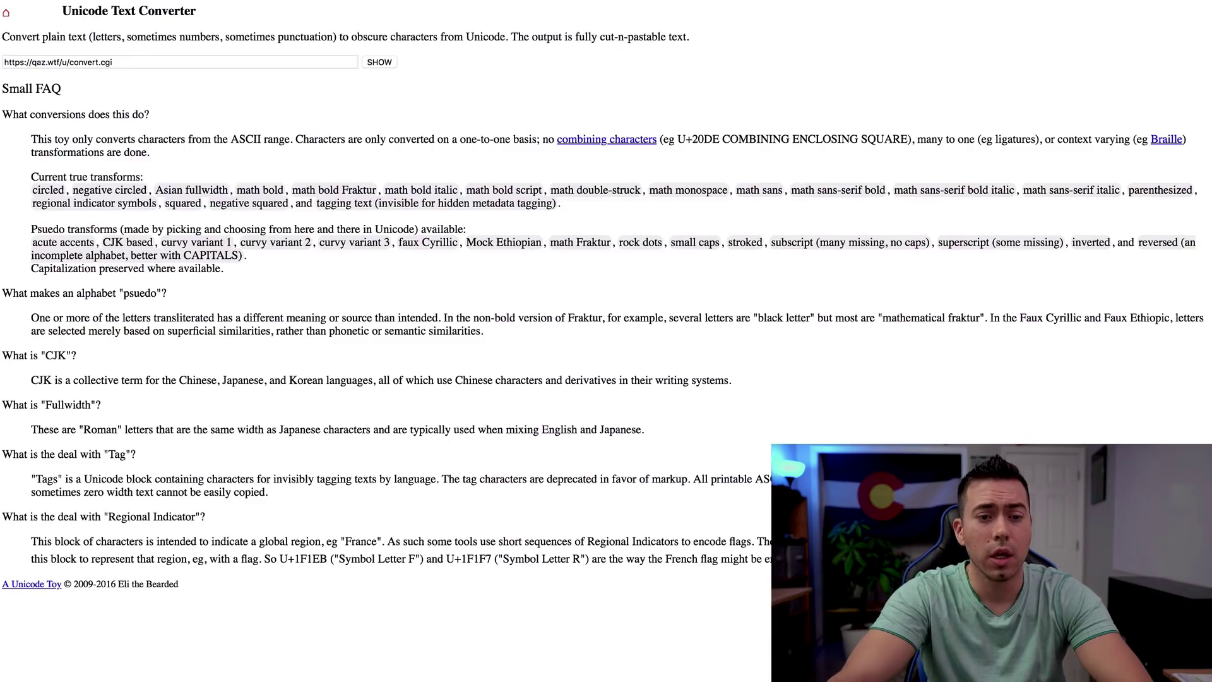
Step: Replace the converter's input with the ad text and render it in all Unicode styles
double_click(159, 63)
triple_click(159, 63)
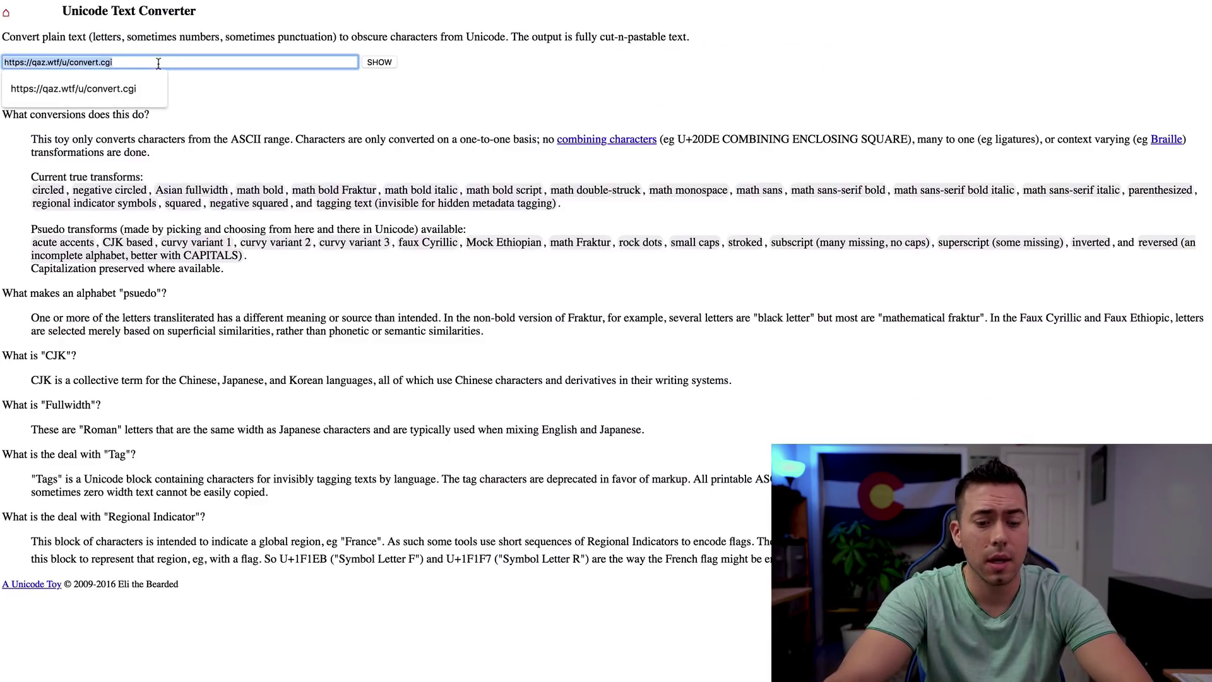
type("How To Run A Facebook Ad!")
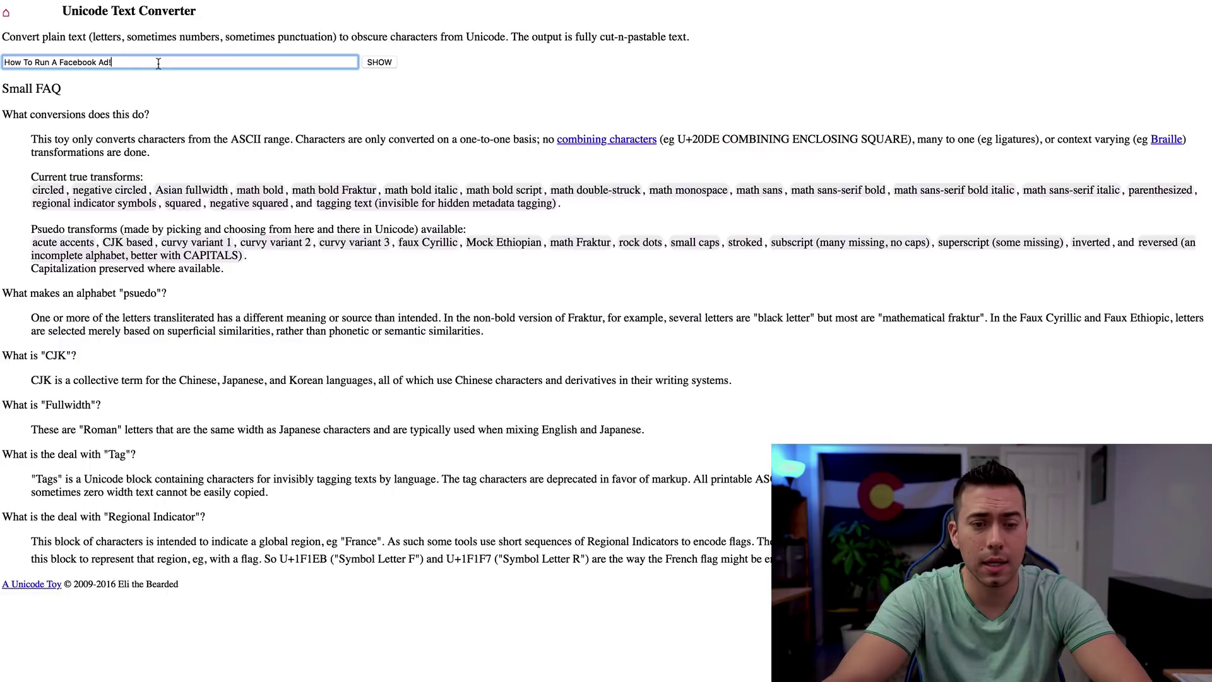
left_click(388, 63)
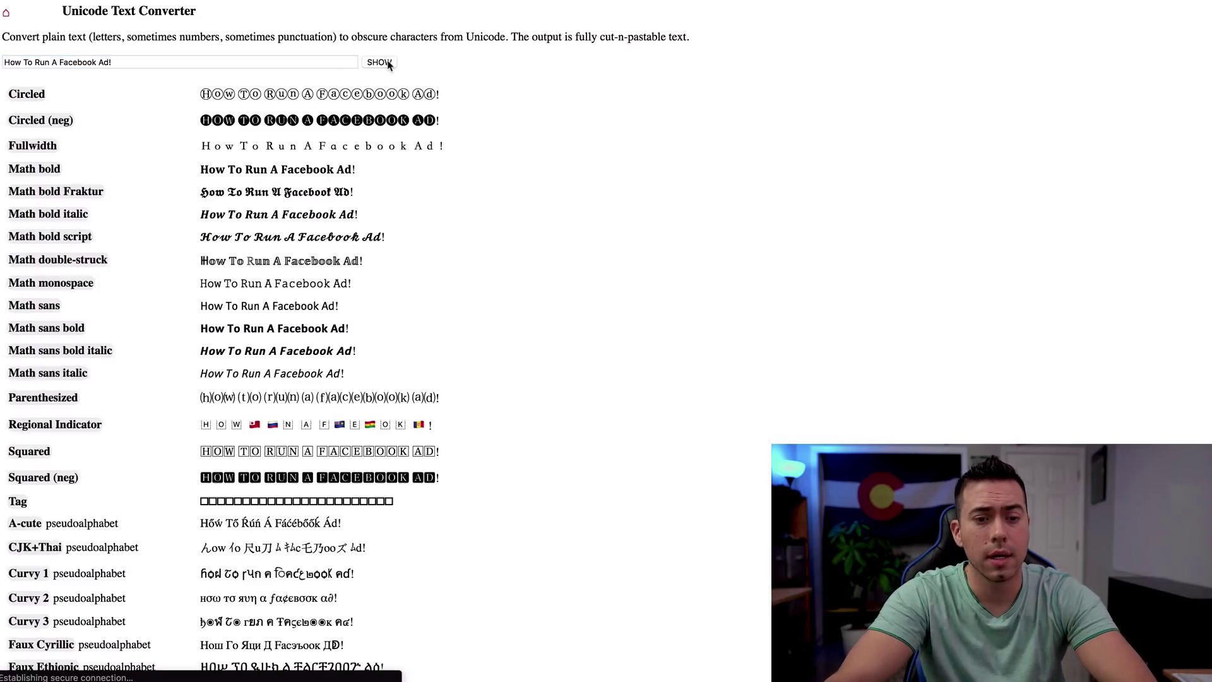
Step: Select the Math bold version of 'How To Run A Facebook Ad!' for copying
scroll(416, 246, "down", 10)
scroll(418, 252, "up", 10)
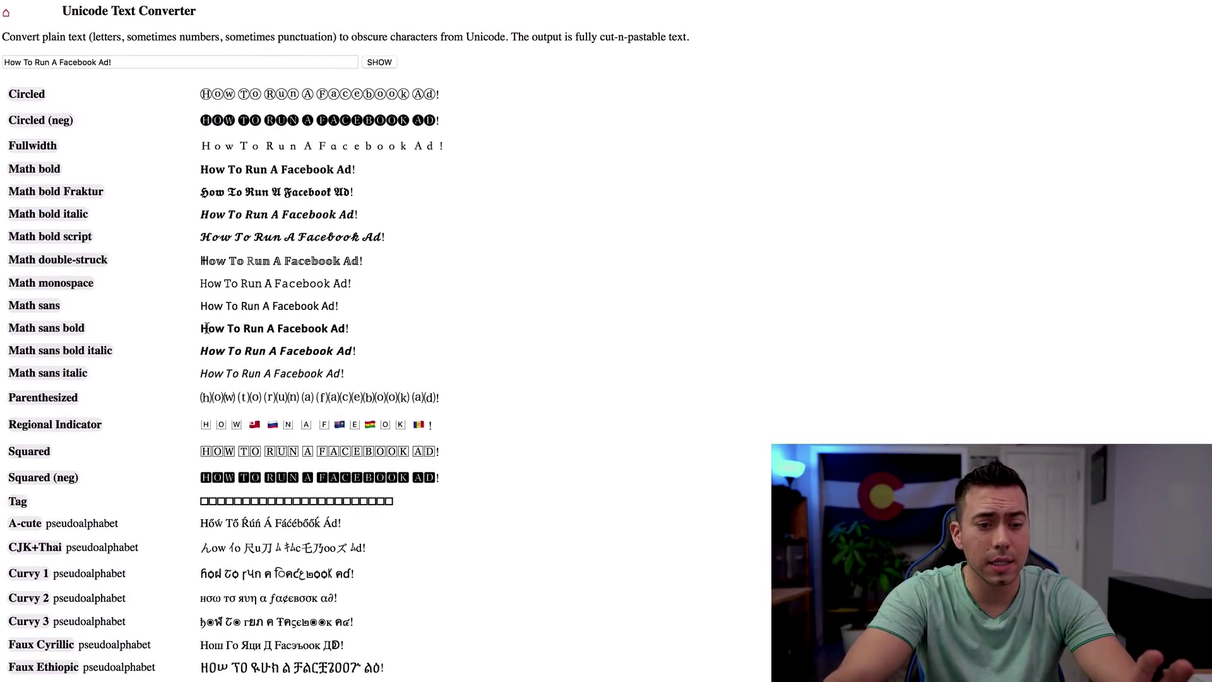
left_click_drag(205, 329, 358, 335)
left_click(363, 335)
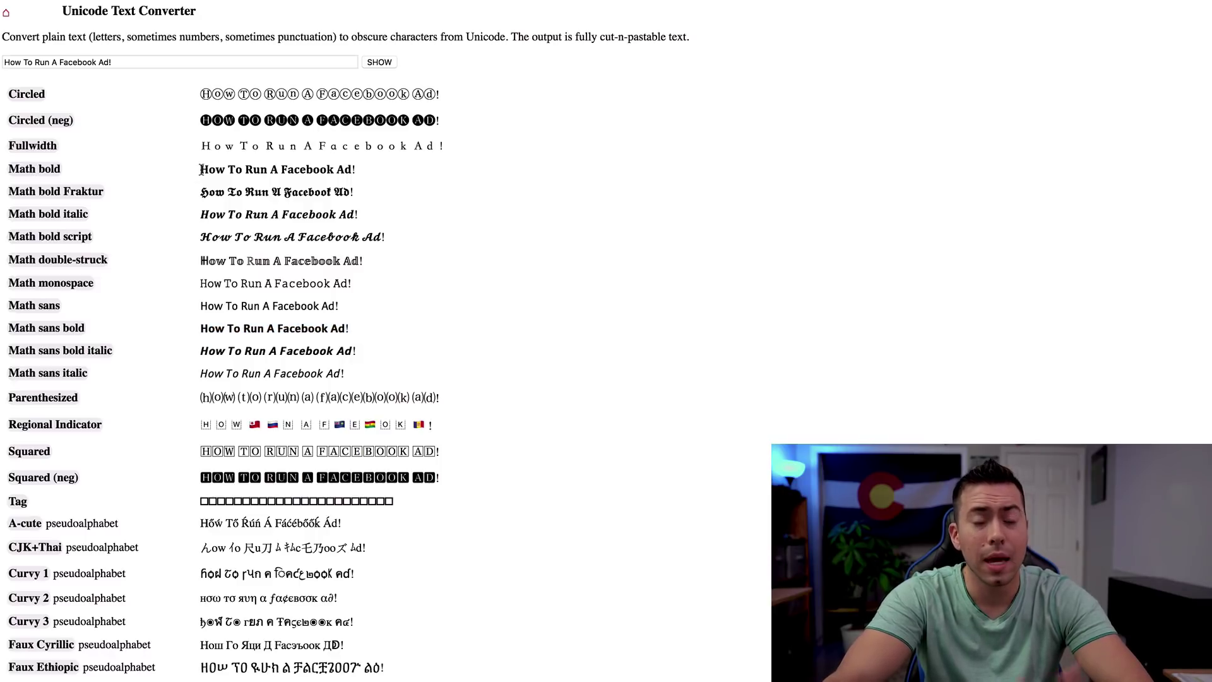
left_click_drag(200, 170, 366, 177)
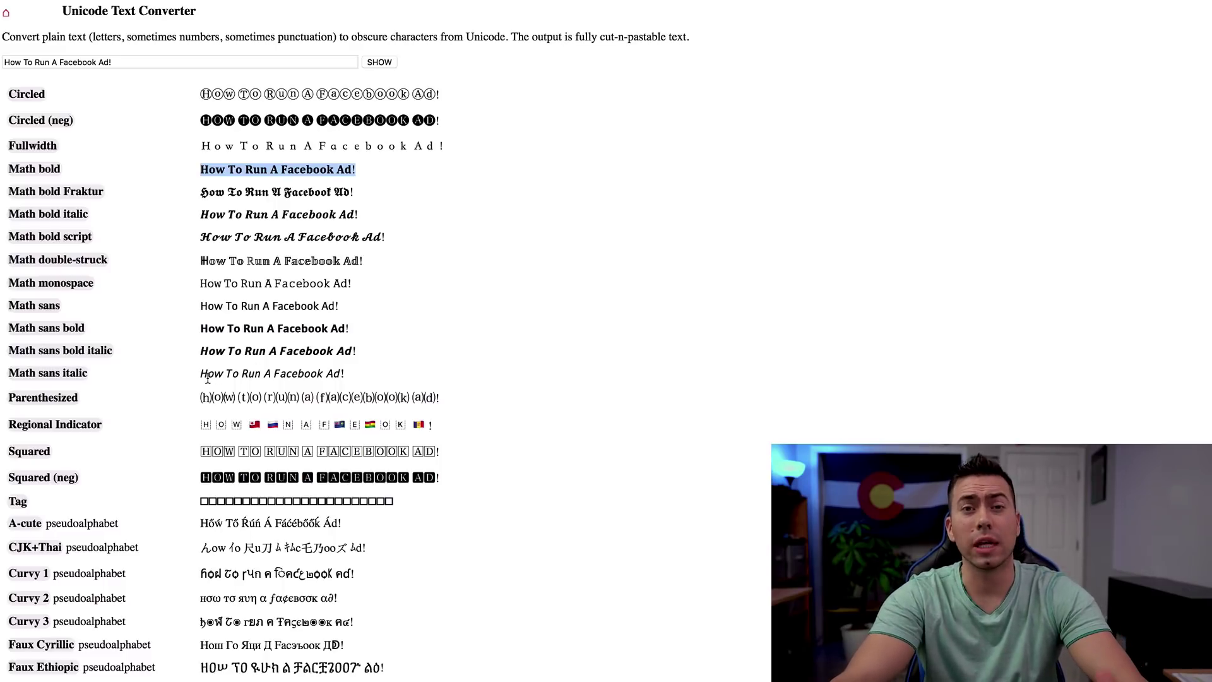
left_click_drag(201, 373, 362, 376)
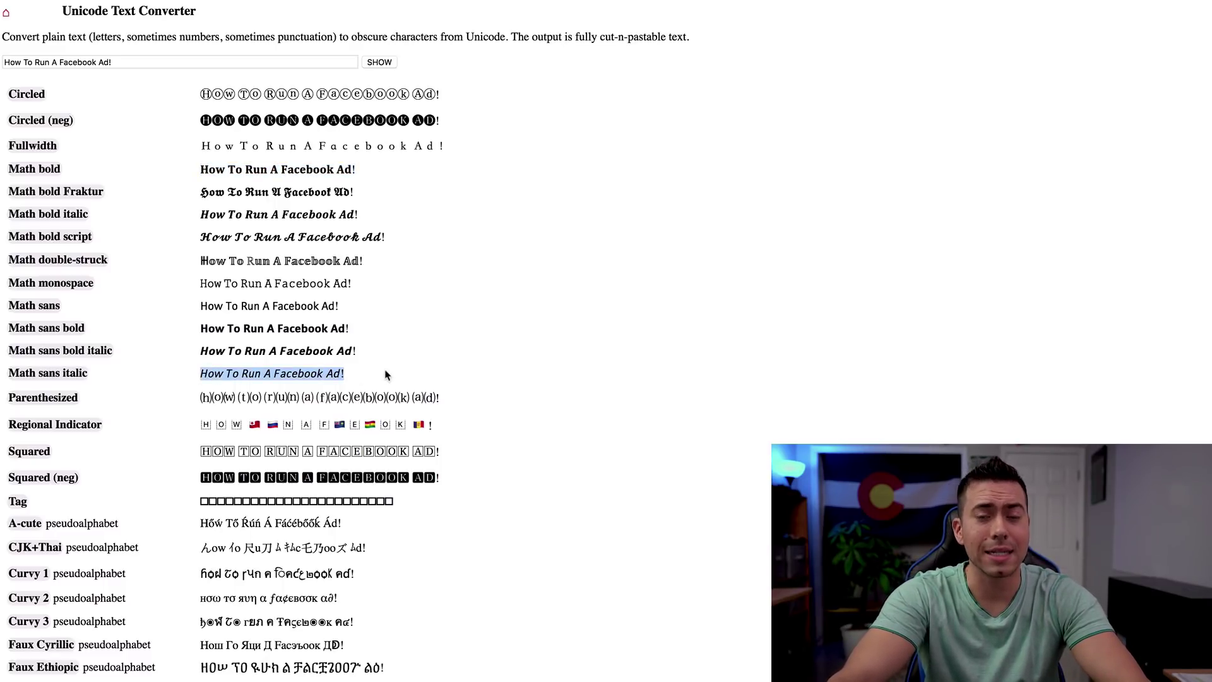
left_click_drag(199, 169, 387, 187)
key("ctrl+c")
left_click(370, 202)
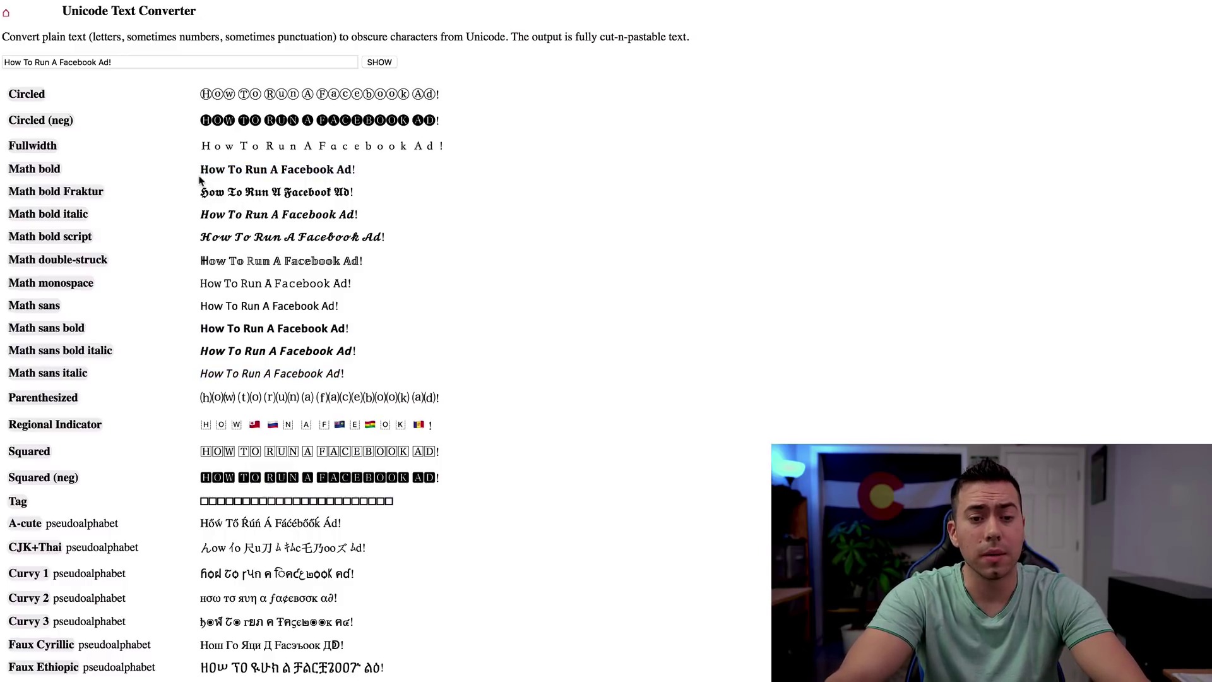
left_click_drag(202, 167, 357, 170)
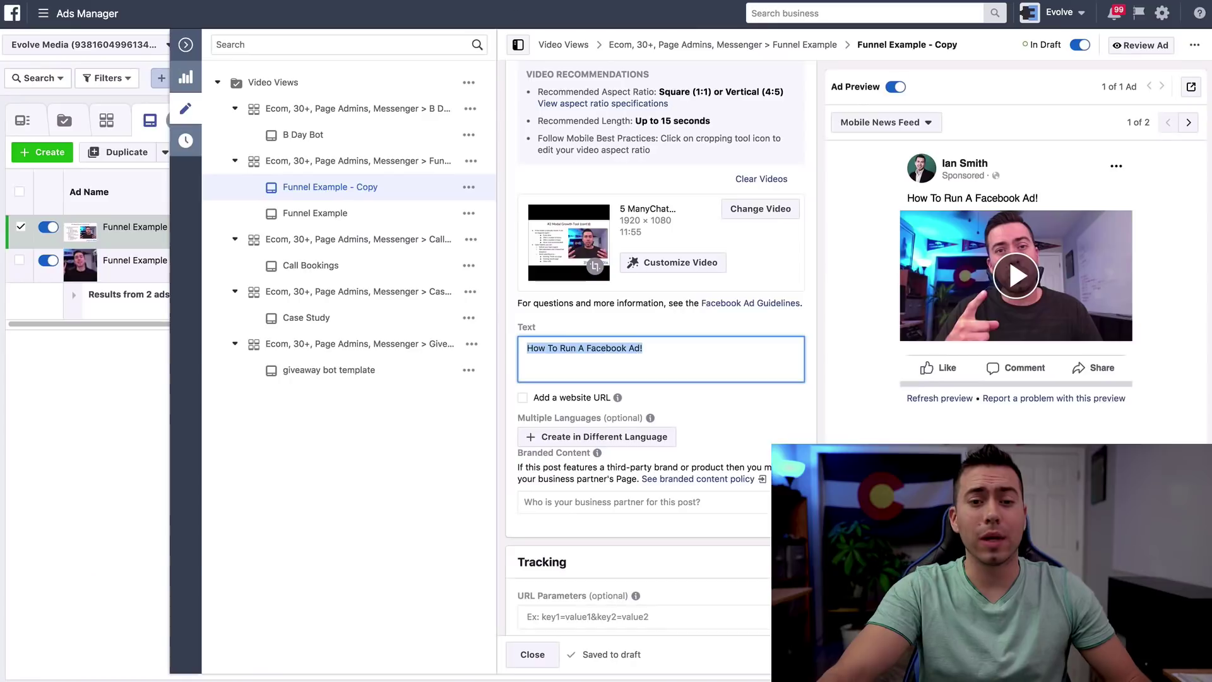
Step: Replace the ad's primary text with the Math bold headline and save the draft
type("𝐇𝐨𝐰 𝐓𝐨 𝐑𝐮𝐧 𝐀 𝐅𝐚𝐜𝐞𝐛𝐨𝐨𝐤 𝐀𝐝!")
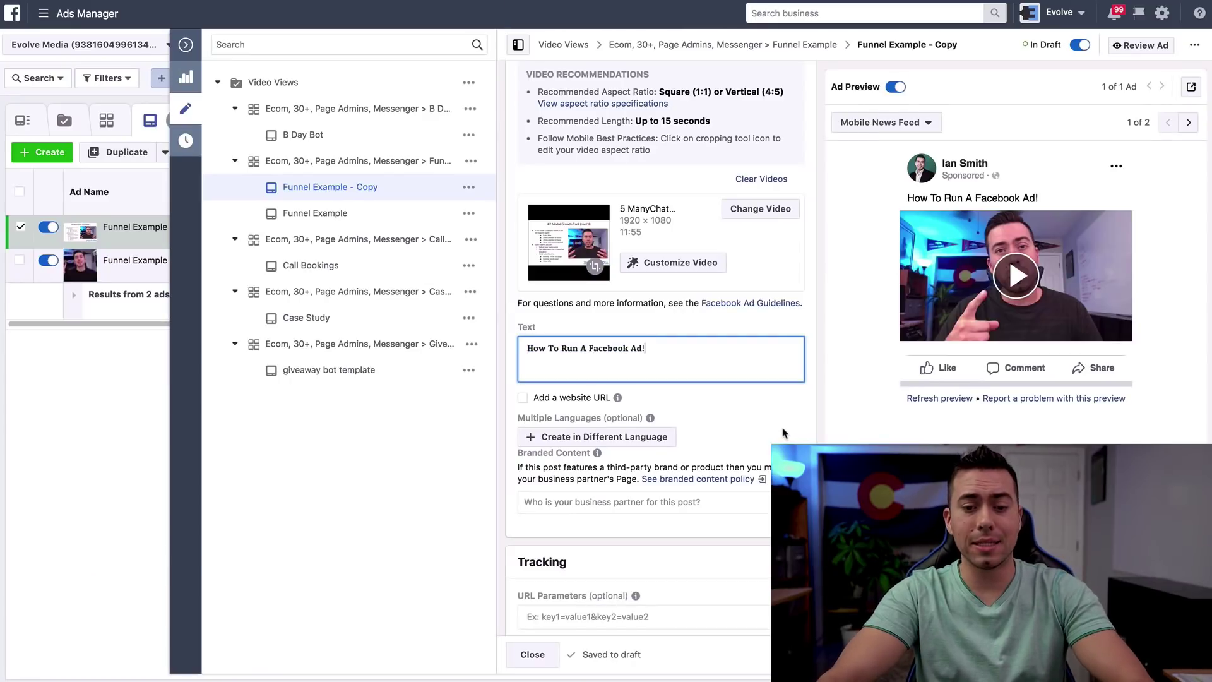
left_click(783, 421)
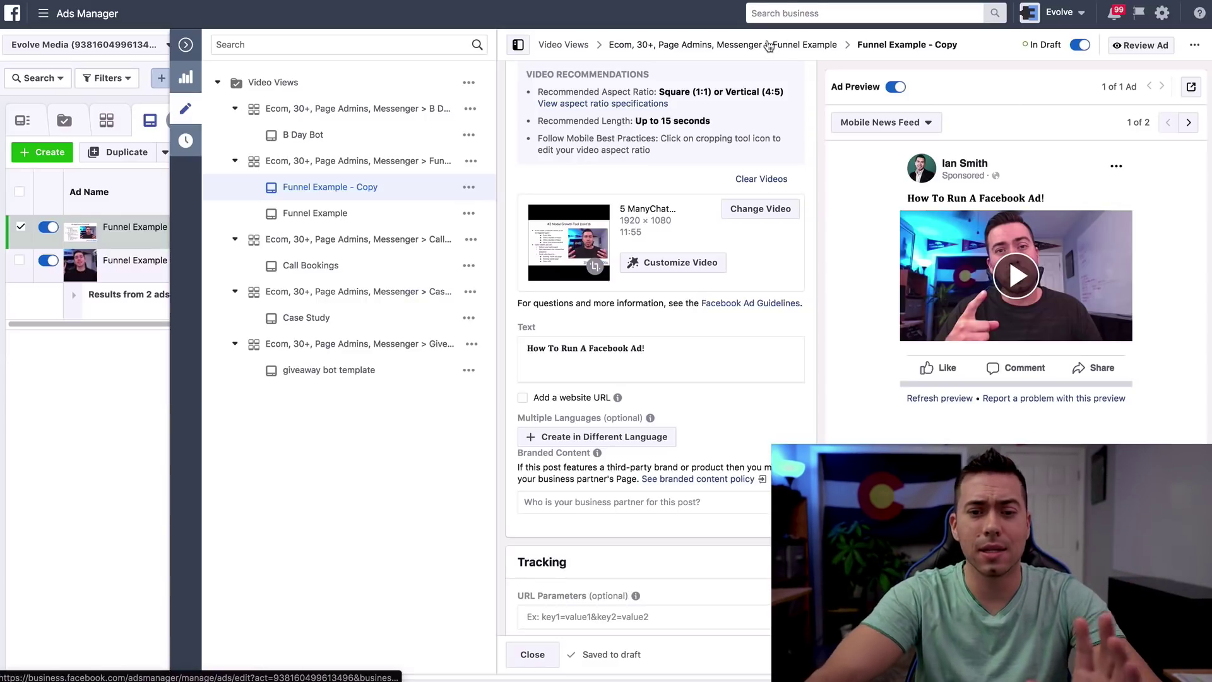
scroll(705, 153, "up", 2)
scroll(705, 153, "up", 1)
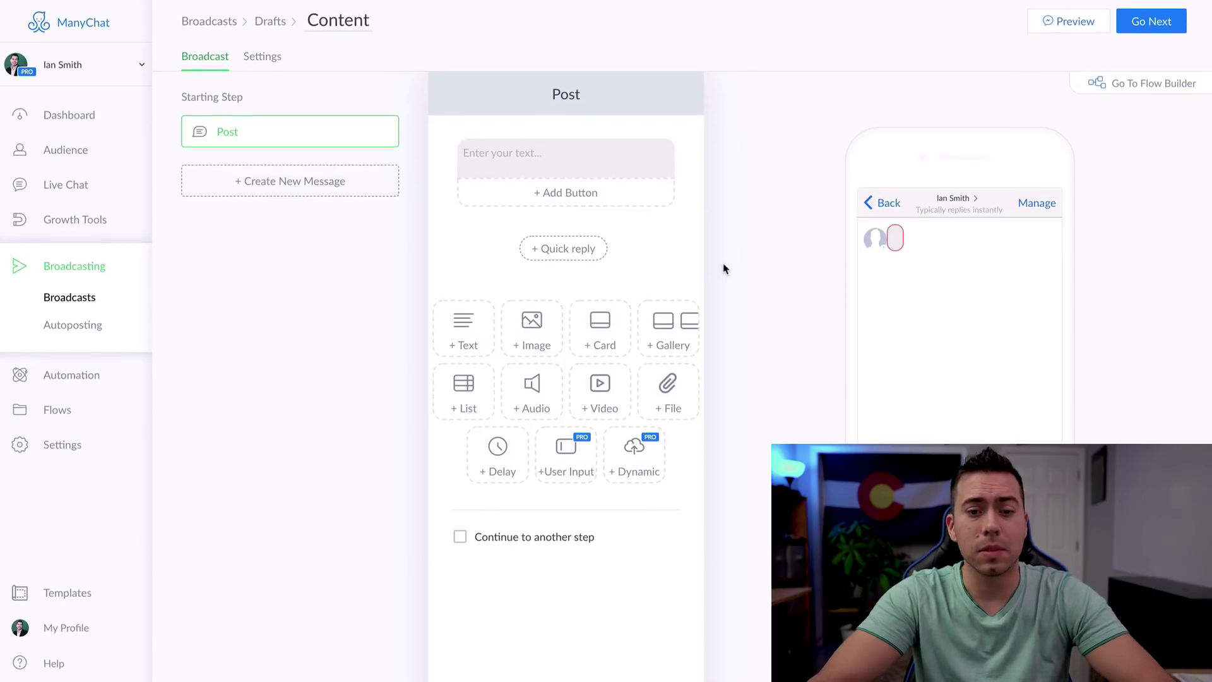
Step: Paste the bold headline into the ManyChat broadcast message, followed by a new line
left_click(521, 159)
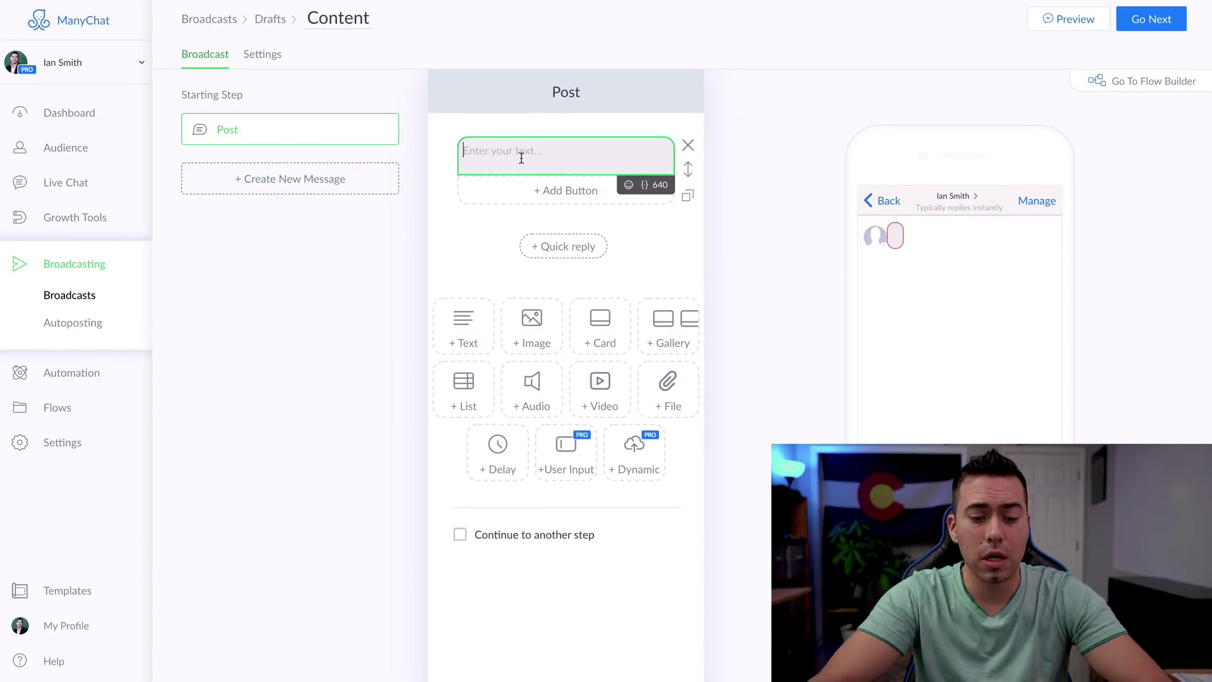
key("ctrl+v")
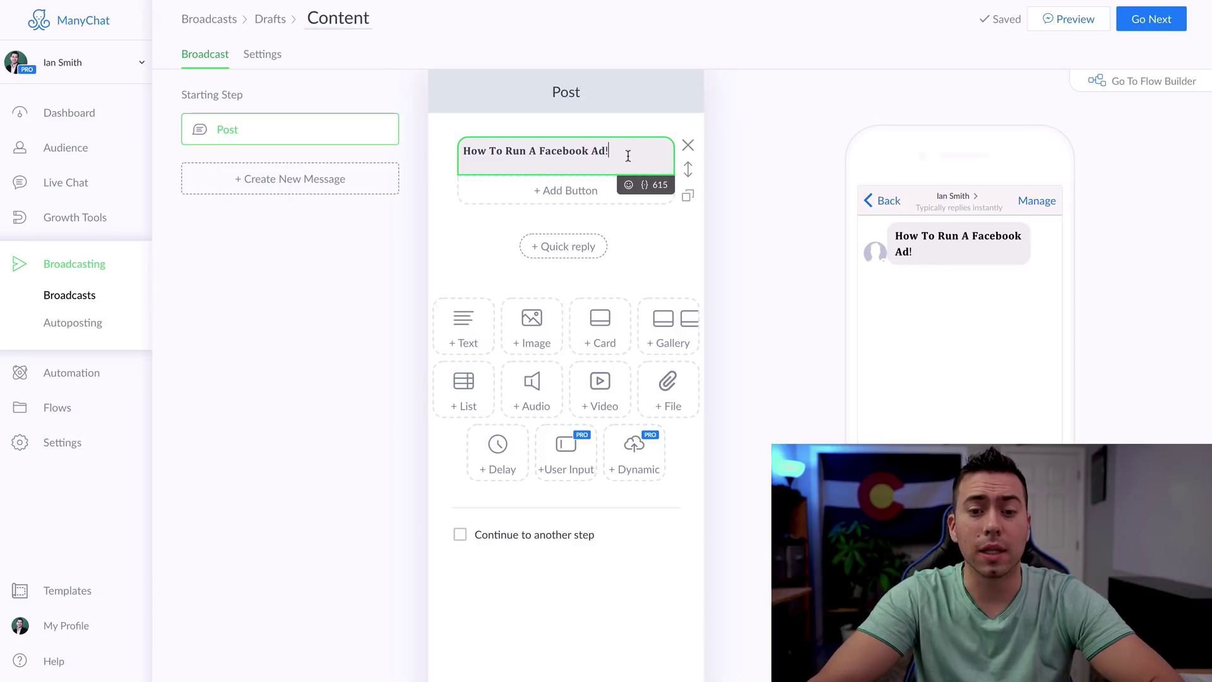
key("Return")
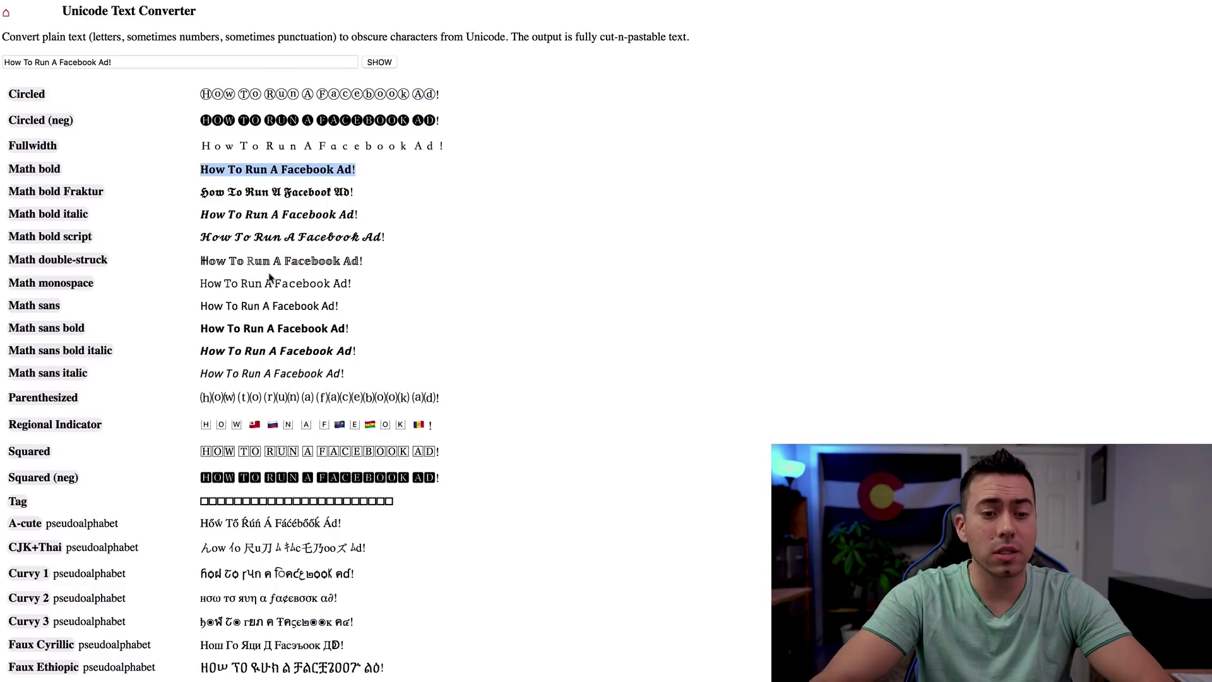
left_click(345, 265)
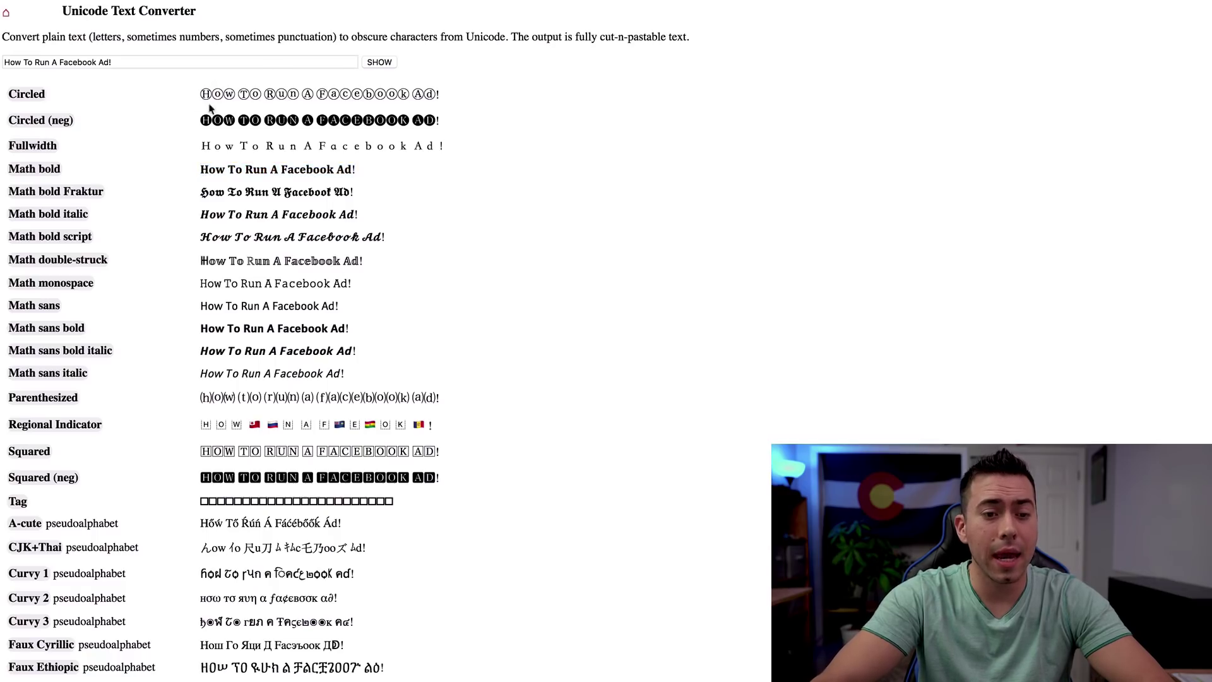
Step: Select the Math bold italic version of the headline in the converter for copying
left_click_drag(201, 120, 340, 114)
left_click_drag(261, 146, 411, 146)
left_click(373, 146)
left_click(276, 190)
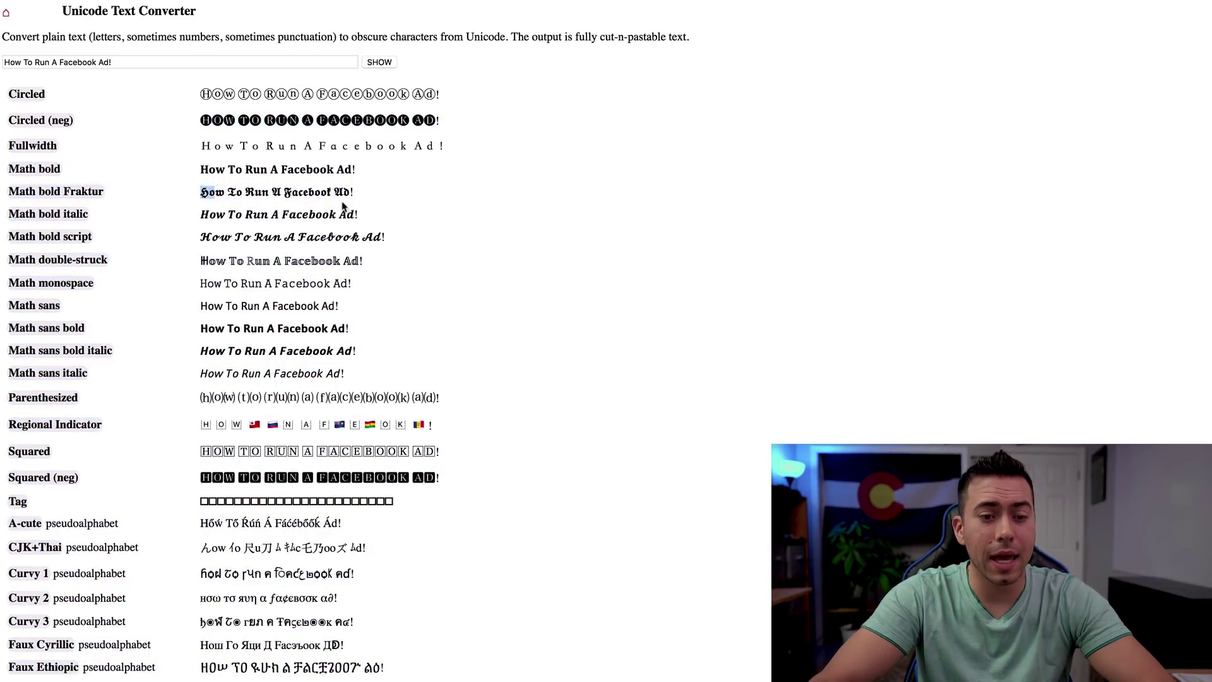
left_click_drag(201, 213, 375, 213)
key("ctrl+c")
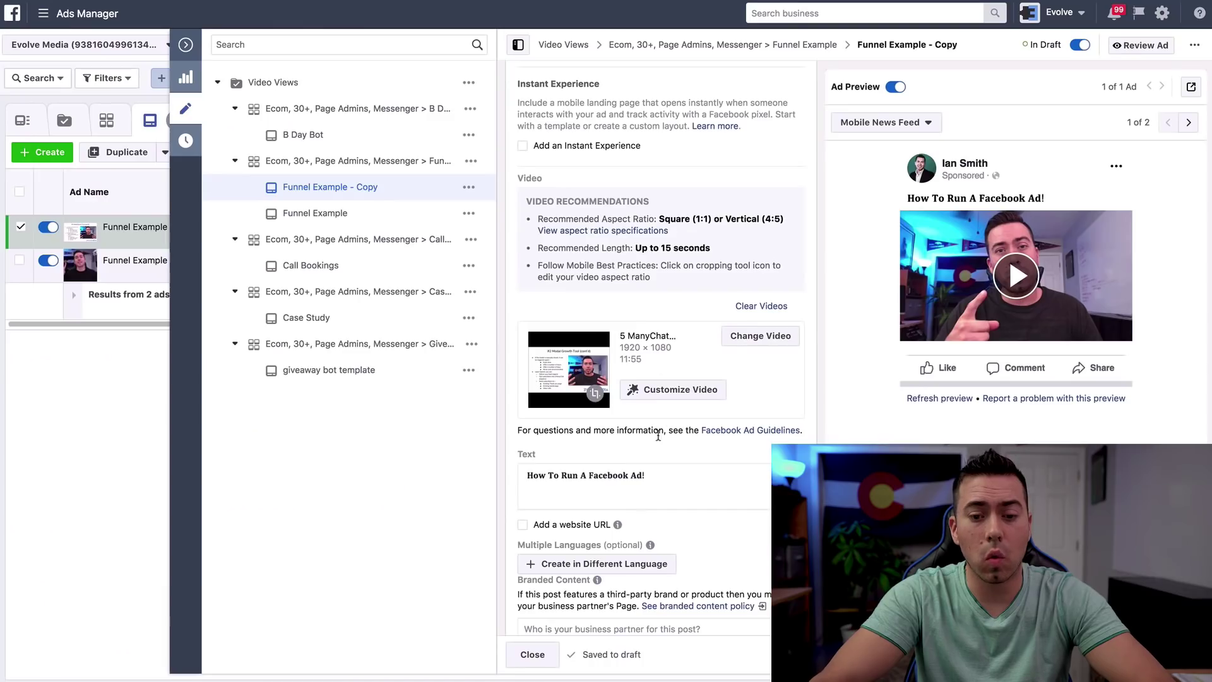
Step: Add the bold italic headline on a new line below the bold ad text in Ads Manager
left_click(651, 482)
key("Return")
key("Return")
key("ctrl+v")
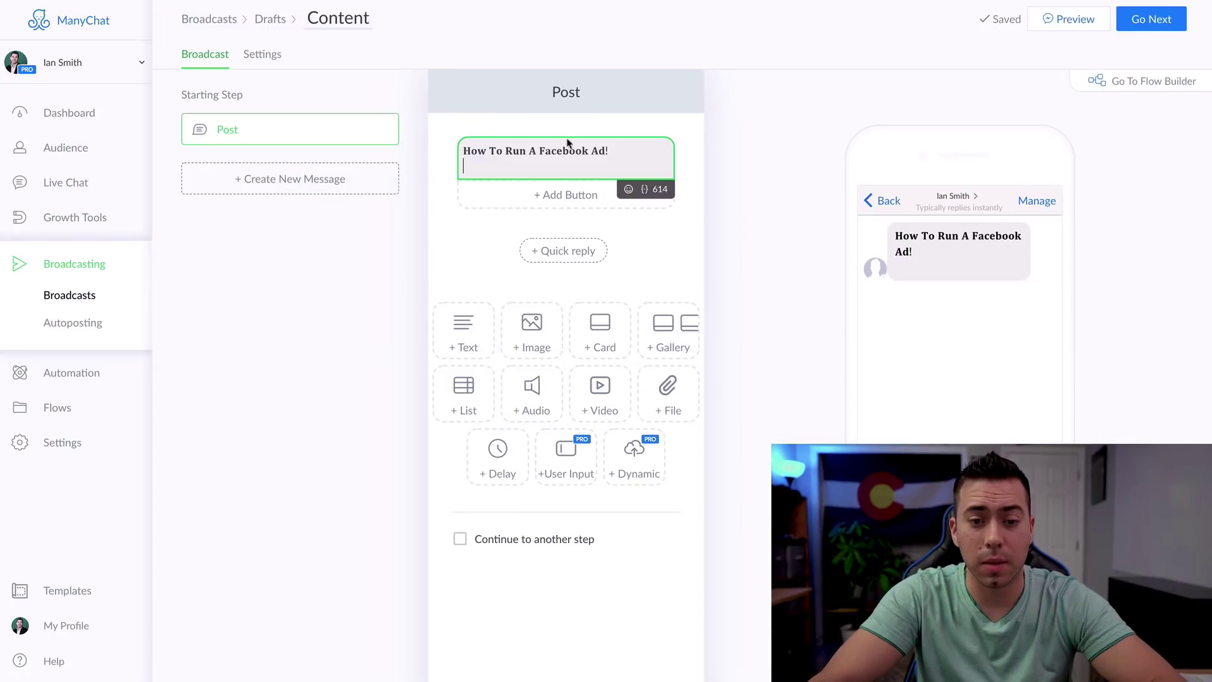
Step: Add the bold italic headline on a new line in the ManyChat broadcast message
key("Return")
key("ctrl+v")
left_click(610, 168)
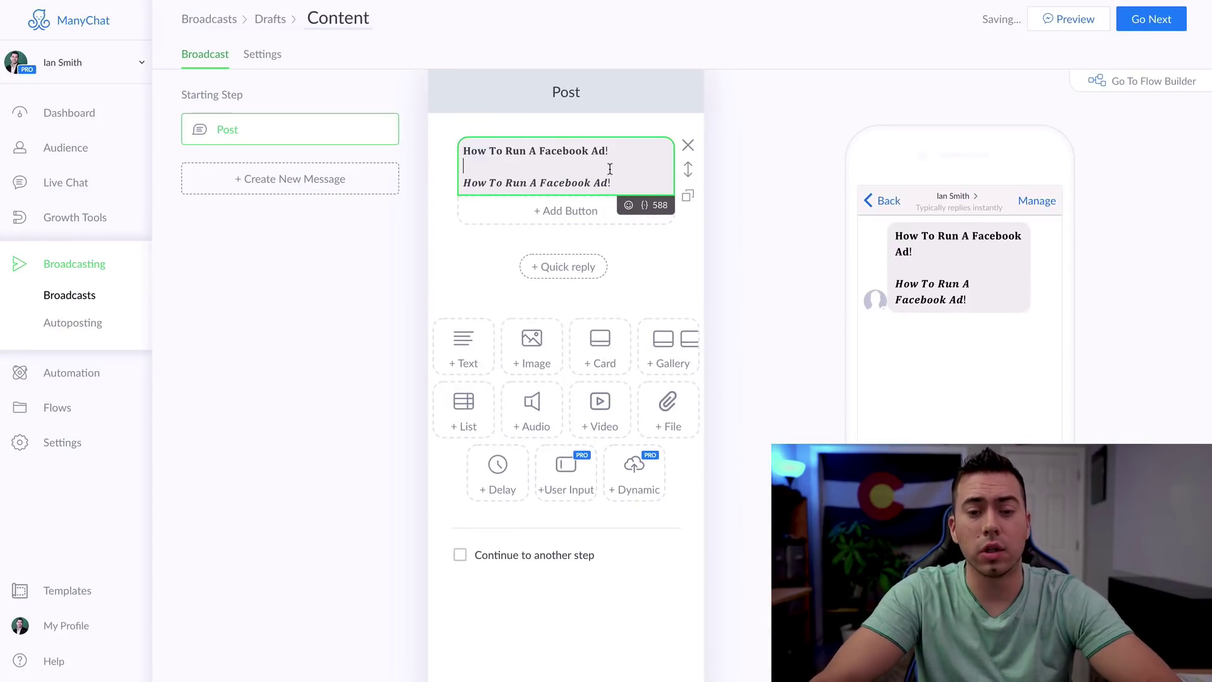